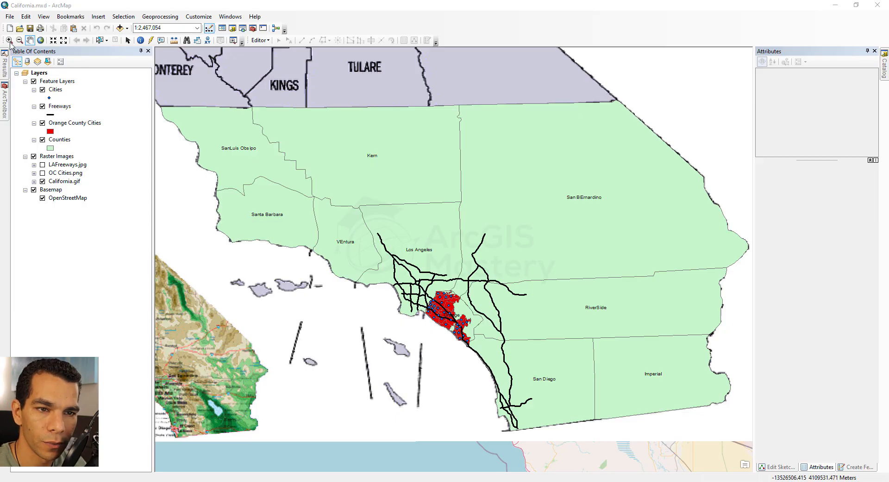
Zoom in on Orange County and examine the Cities attribute table along with its joins and relates options
left_click(10, 40)
left_click_drag(418, 286, 486, 354)
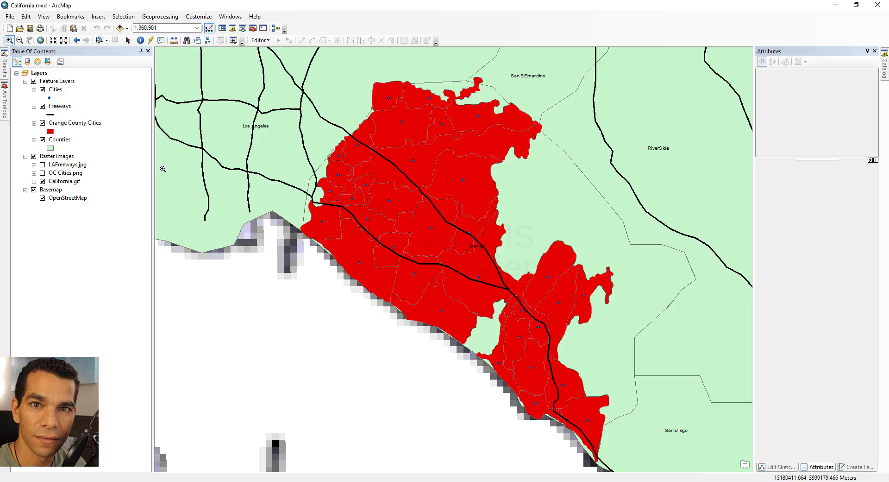
left_click(55, 89)
right_click(55, 90)
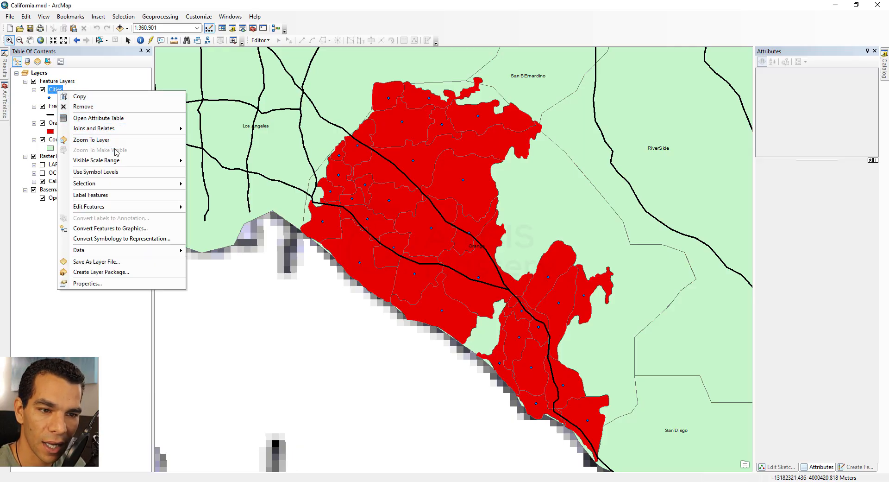
mouse_move(141, 130)
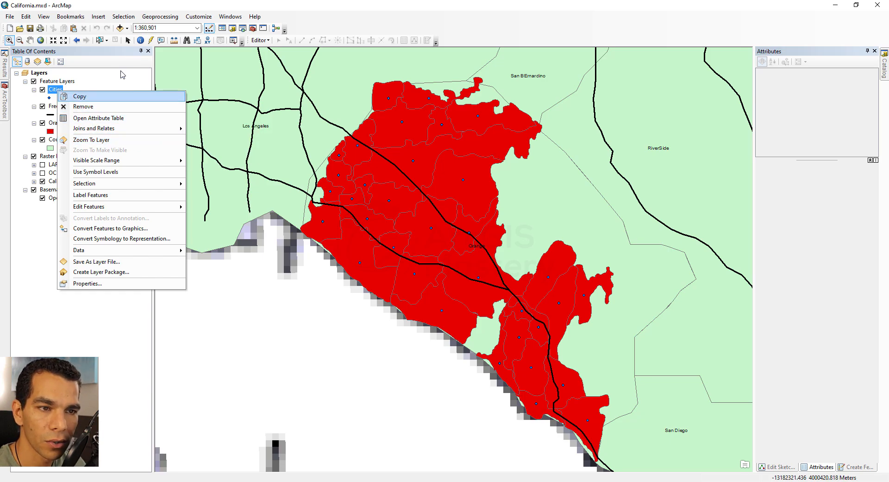
left_click(98, 121)
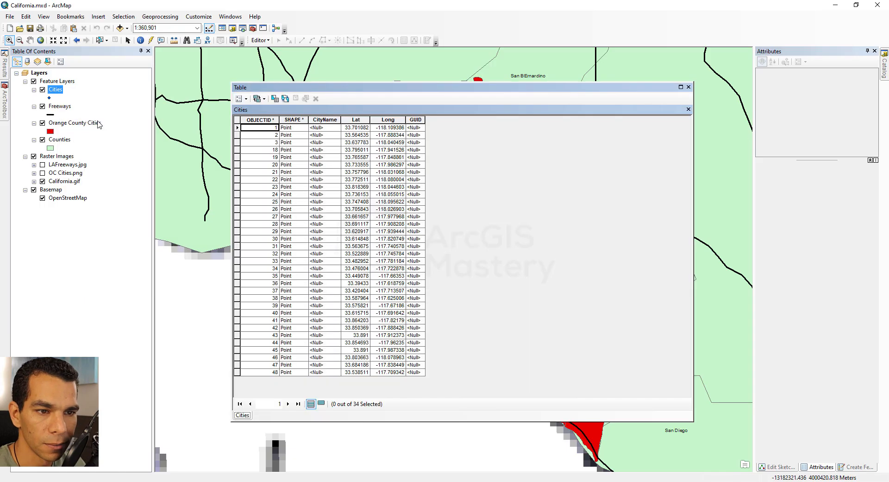
left_click(246, 98)
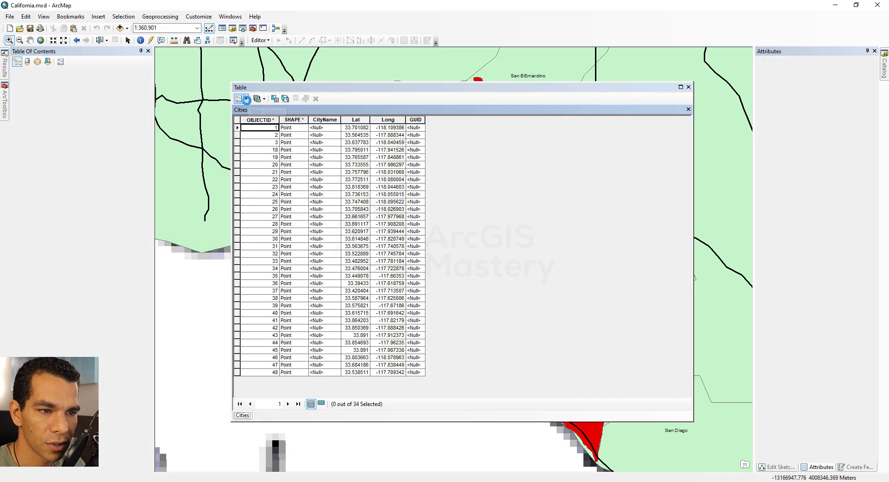
mouse_move(295, 230)
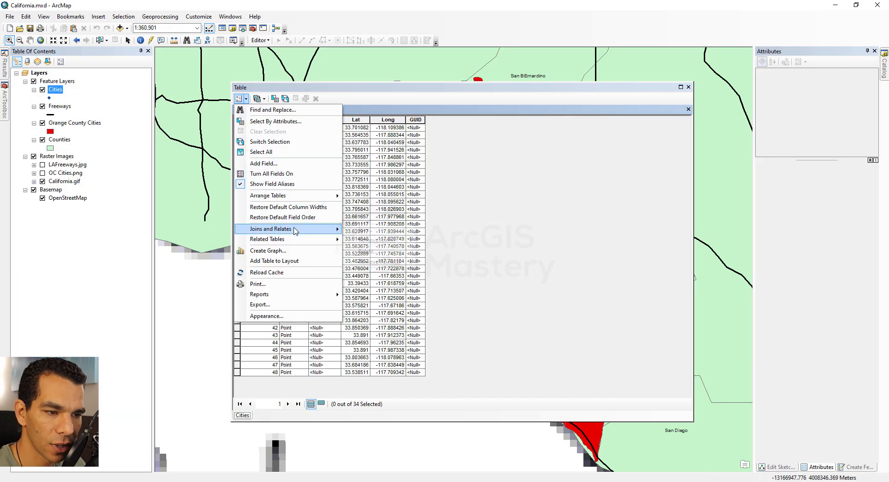
left_click(688, 87)
Review the joins and relates settings in the Cities layer's properties
right_click(59, 91)
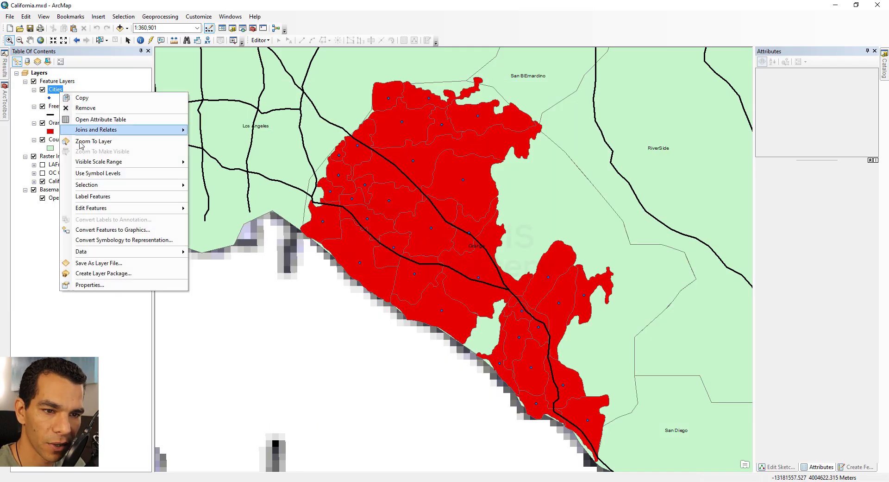
left_click(110, 285)
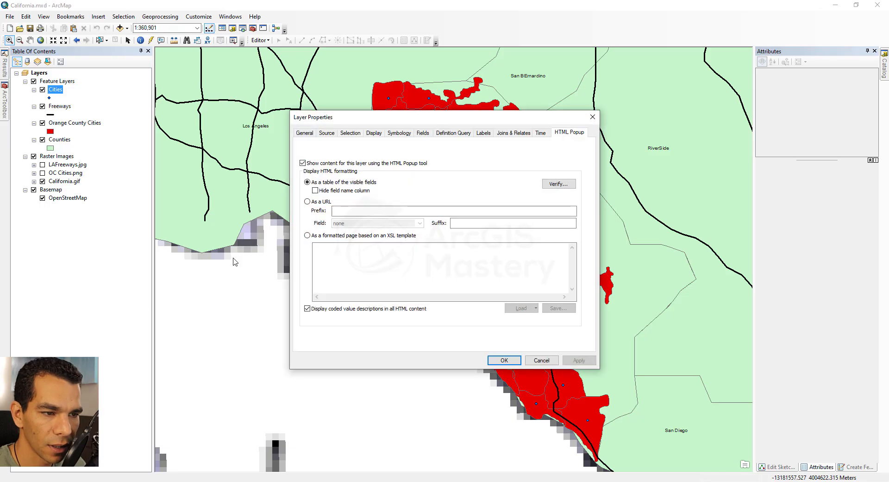
left_click(514, 133)
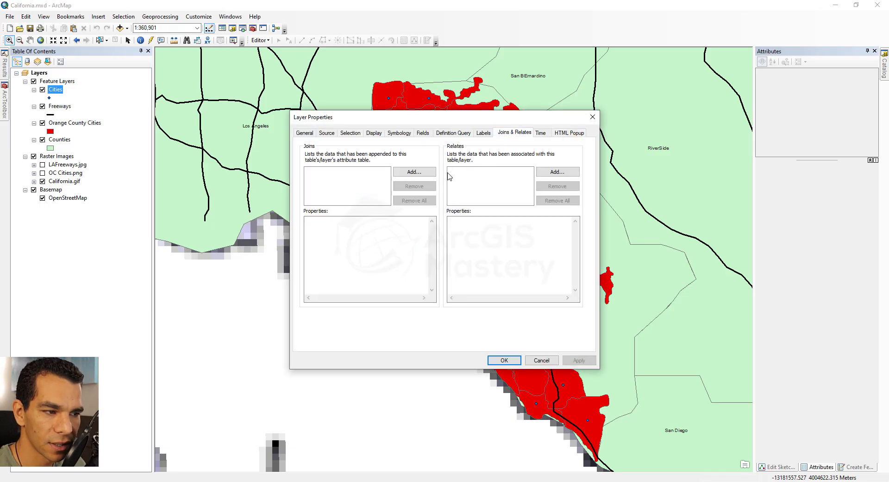
left_click(591, 121)
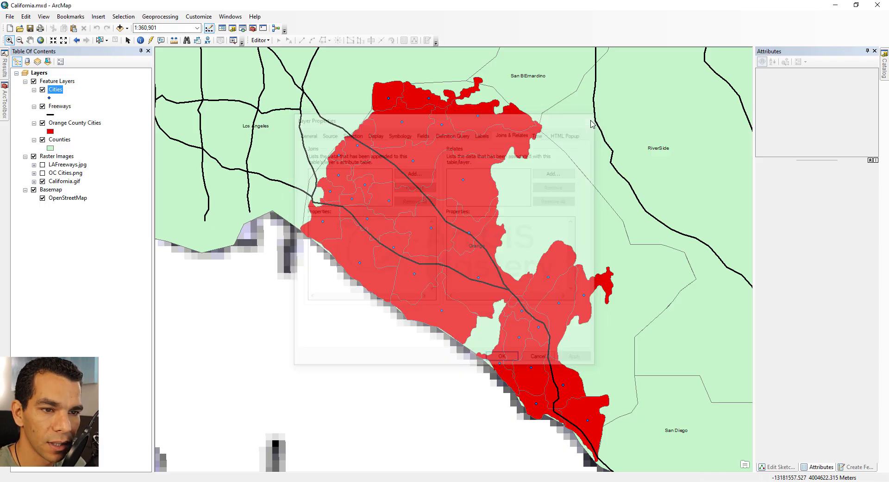
Examine the fields of the Cities attribute table again and close the table
right_click(56, 95)
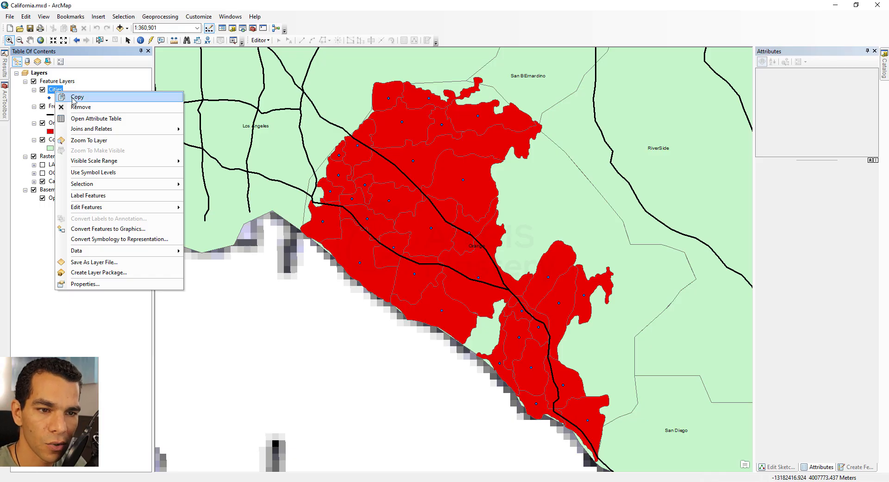
left_click(88, 118)
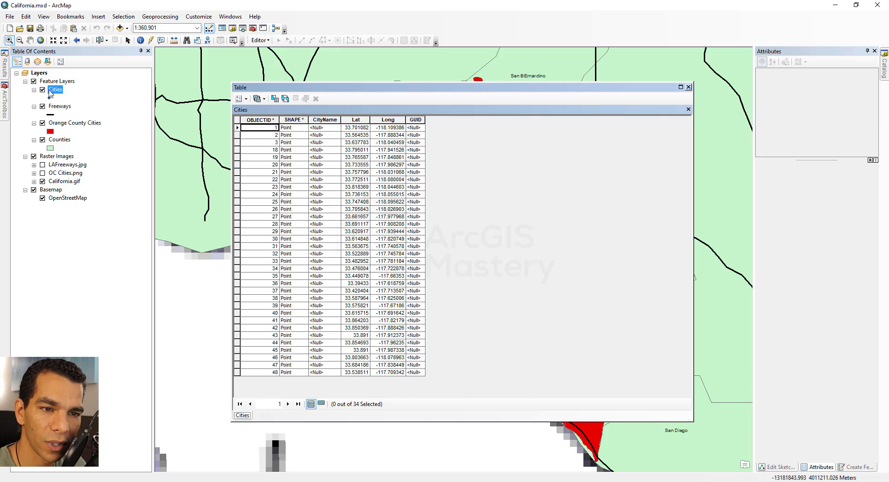
left_click_drag(291, 90, 249, 99)
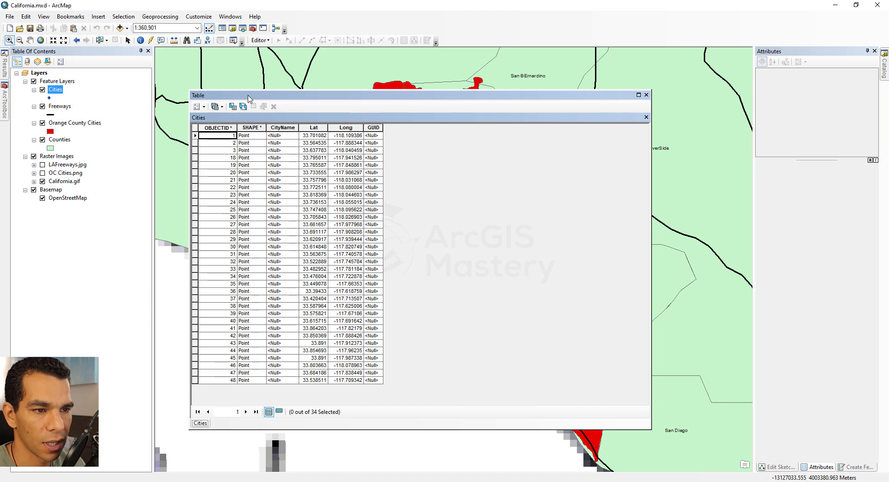
left_click(646, 95)
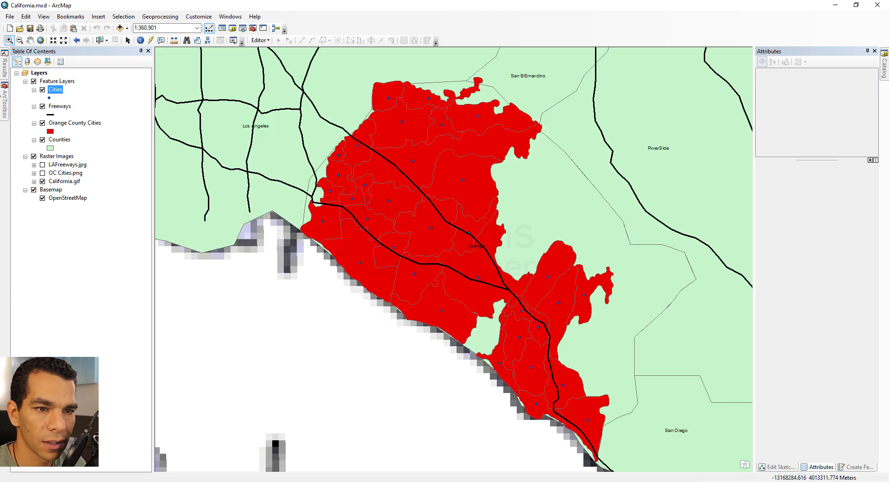
Set up a spatial-location join from Orange County Cities to the Cities layer, giving each point the attributes of the polygon it falls inside
right_click(52, 95)
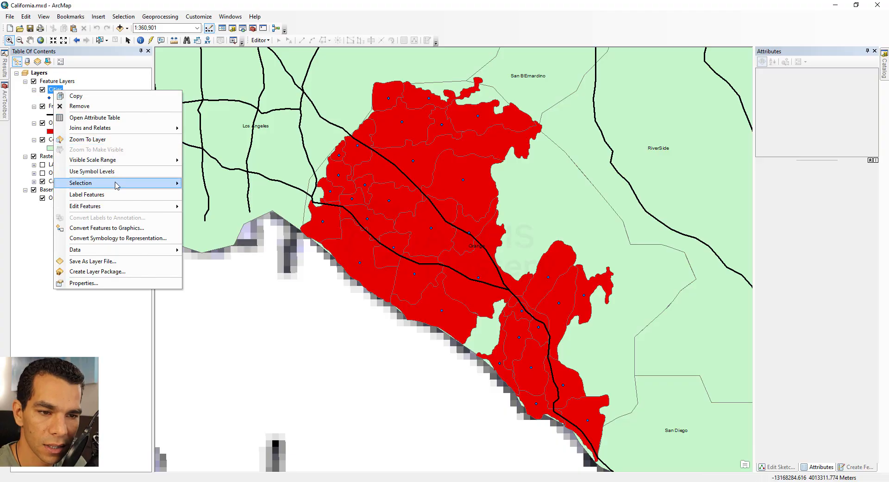
left_click(203, 129)
left_click(413, 151)
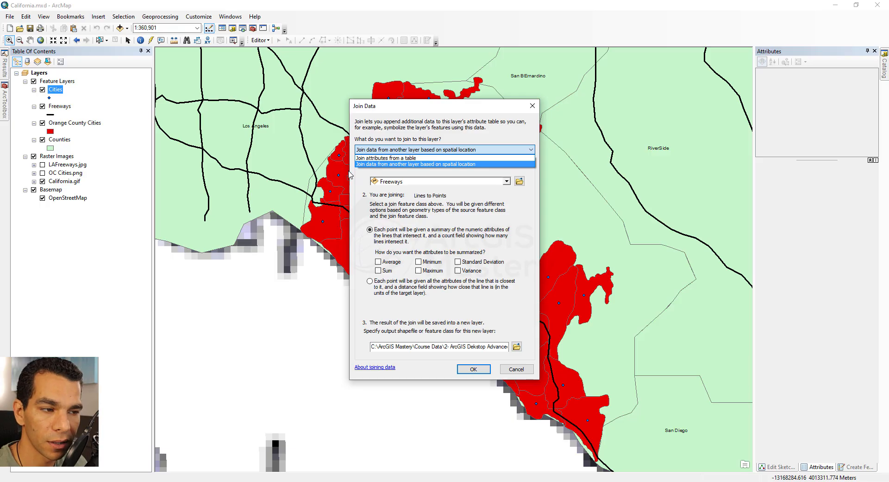
left_click(438, 165)
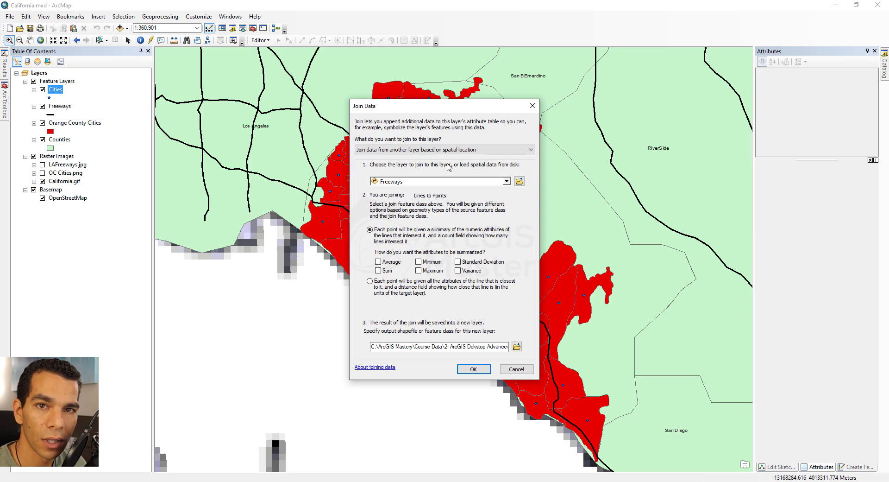
left_click(464, 182)
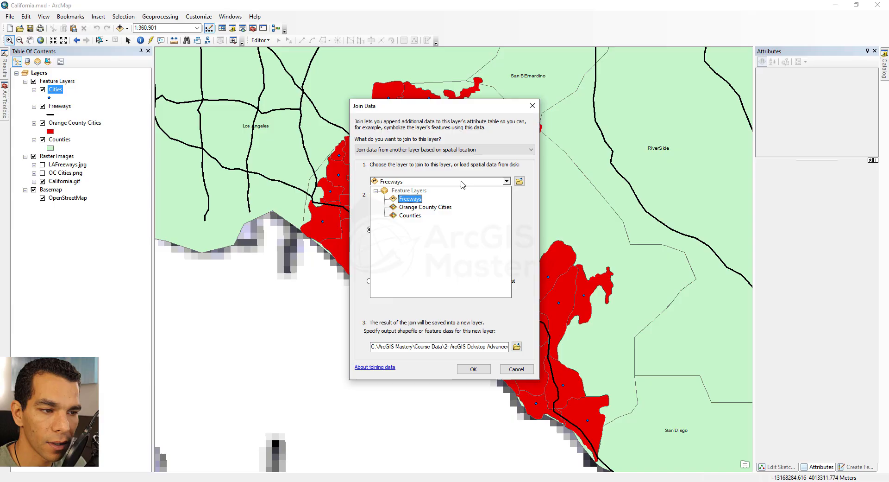
left_click(435, 208)
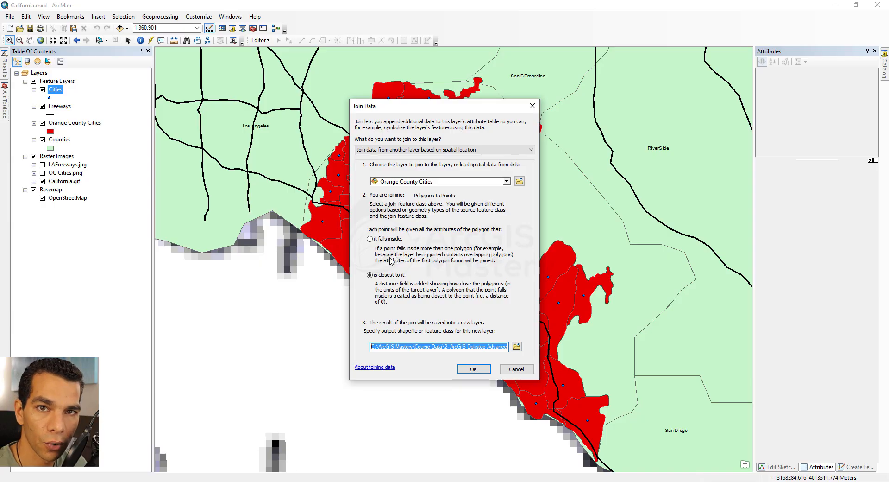
left_click(371, 241)
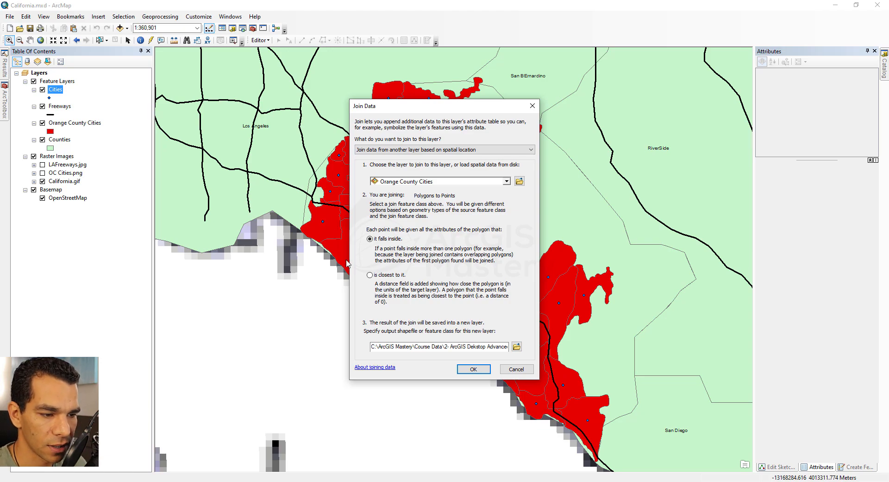
Name the join's output feature class JoinCities in the CaliforniaDS dataset and run the join
left_click_drag(466, 348, 515, 348)
left_click(493, 348)
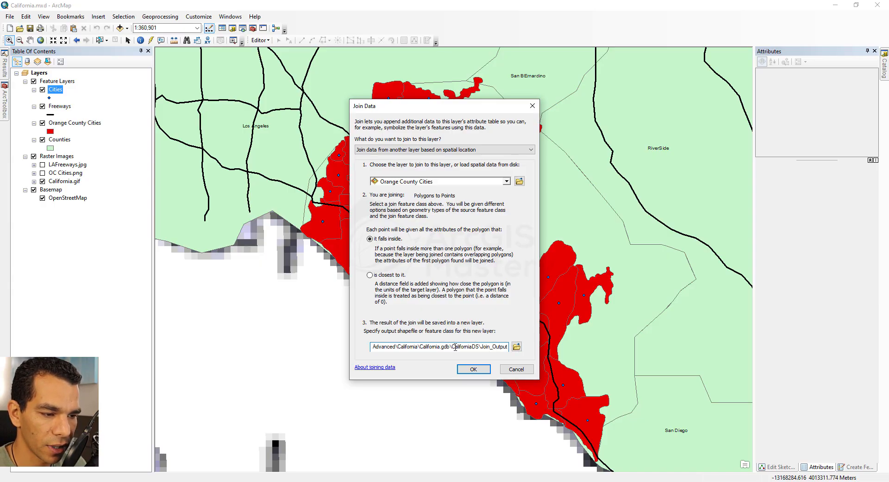
double_click(482, 347)
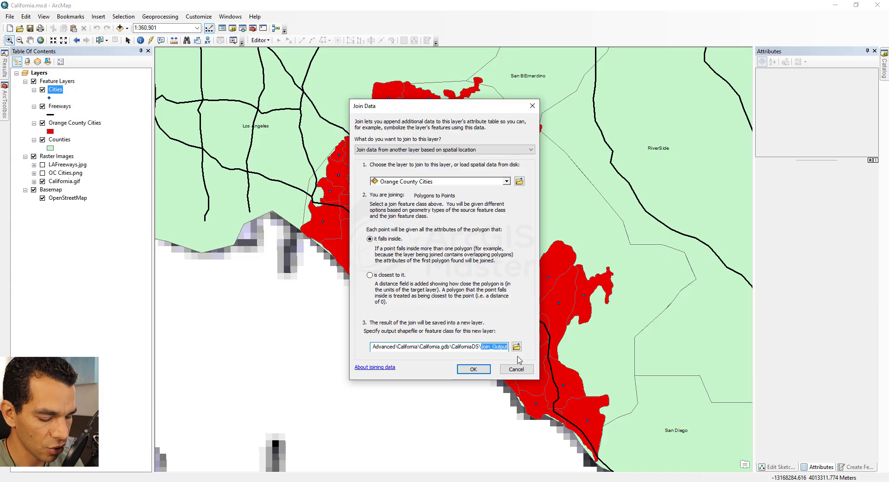
type("Joi")
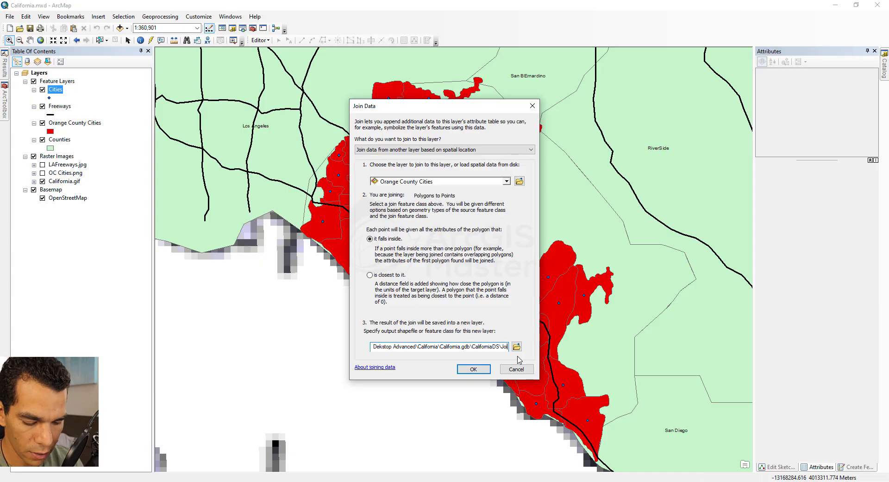
type("nCities")
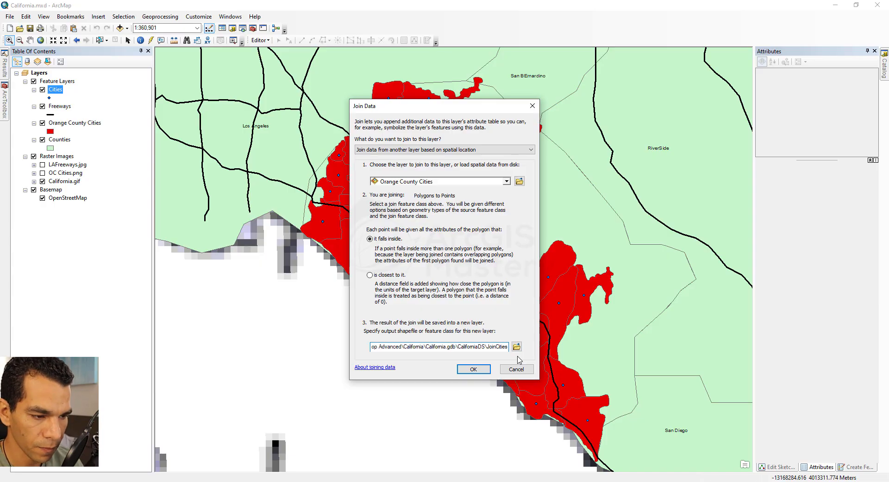
left_click(475, 370)
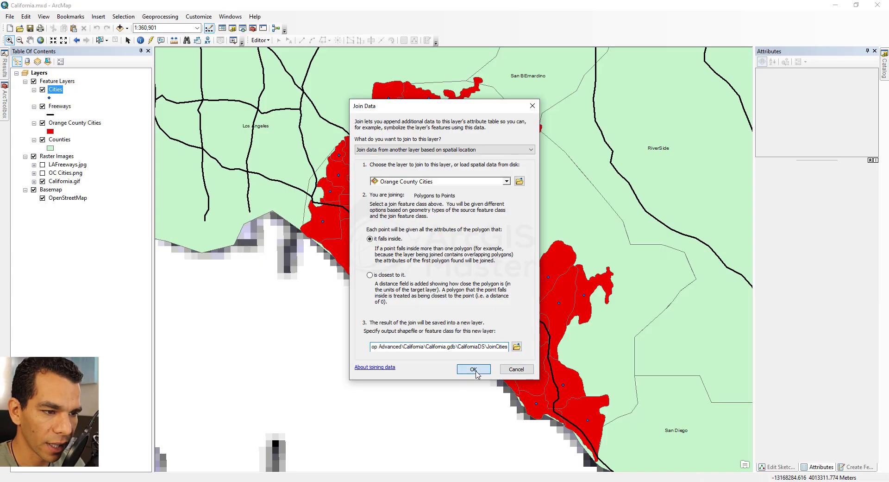
Refresh the CaliforniaDS feature dataset in the Catalog and turn off the Cities layer
left_click(233, 30)
right_click(814, 147)
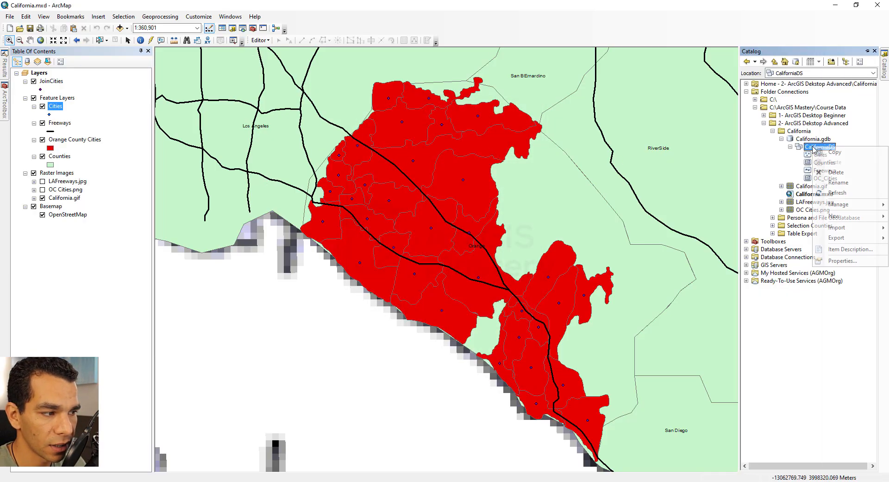
left_click(829, 193)
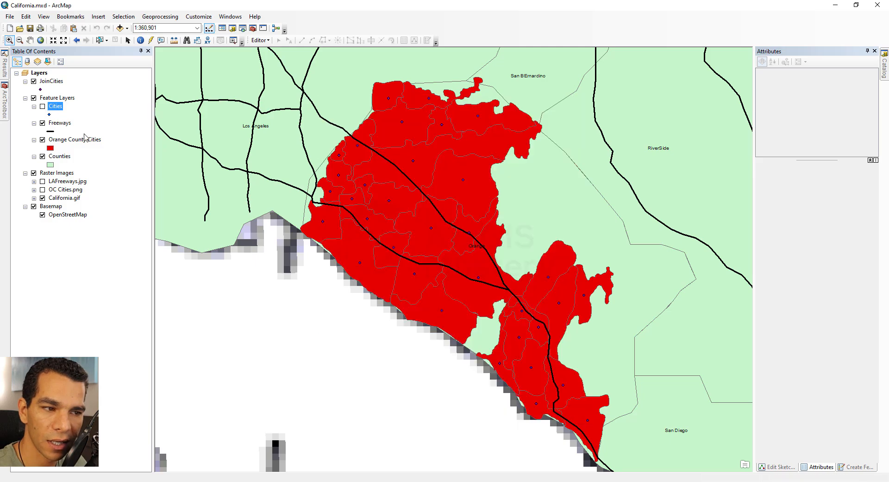
Open the JoinCities attribute table and examine its object ID fields and the fields carried over from Cities
right_click(50, 82)
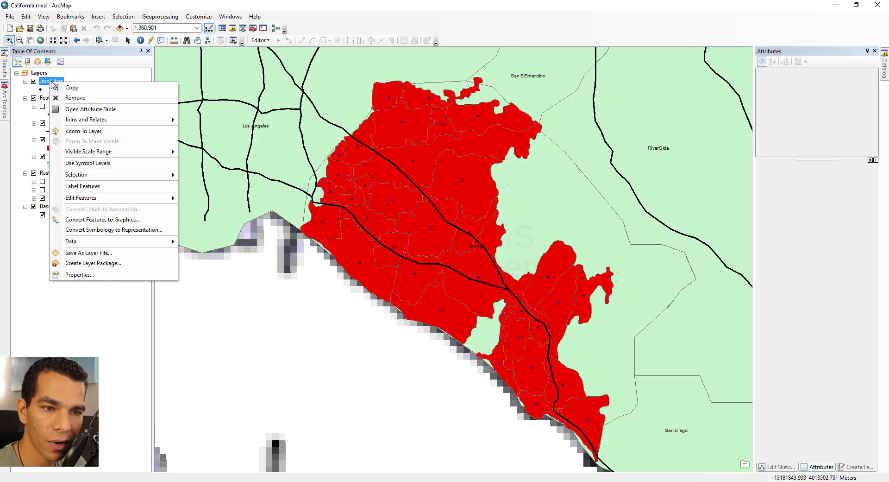
left_click(108, 110)
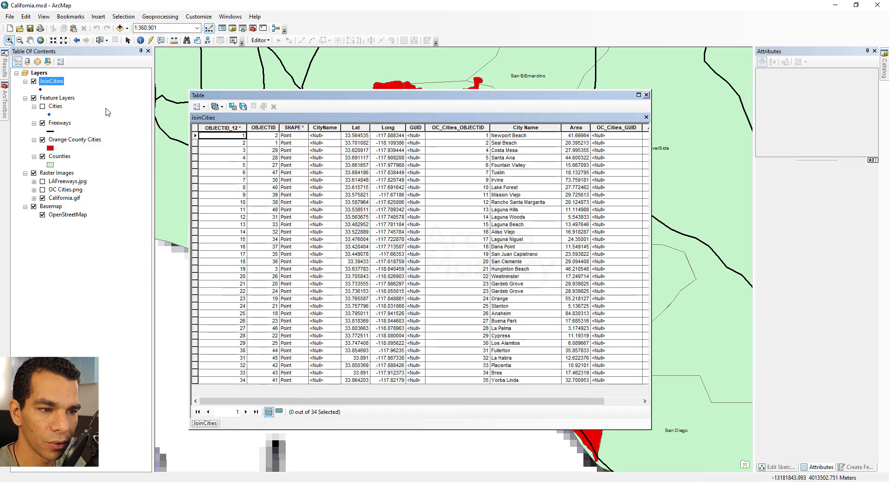
left_click(231, 128)
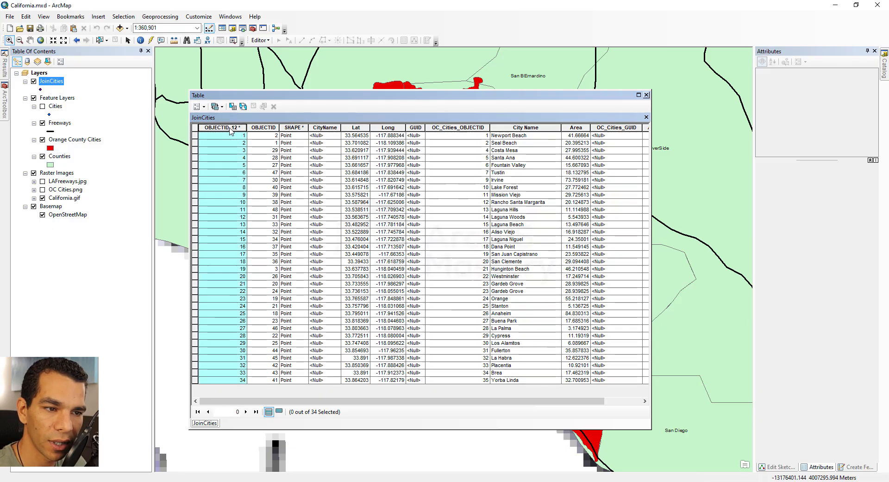
left_click(263, 127)
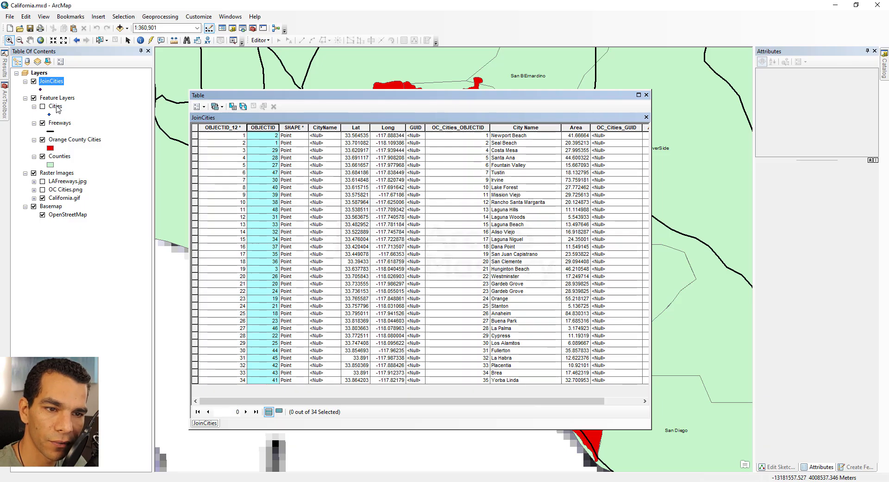
left_click_drag(302, 128, 330, 128)
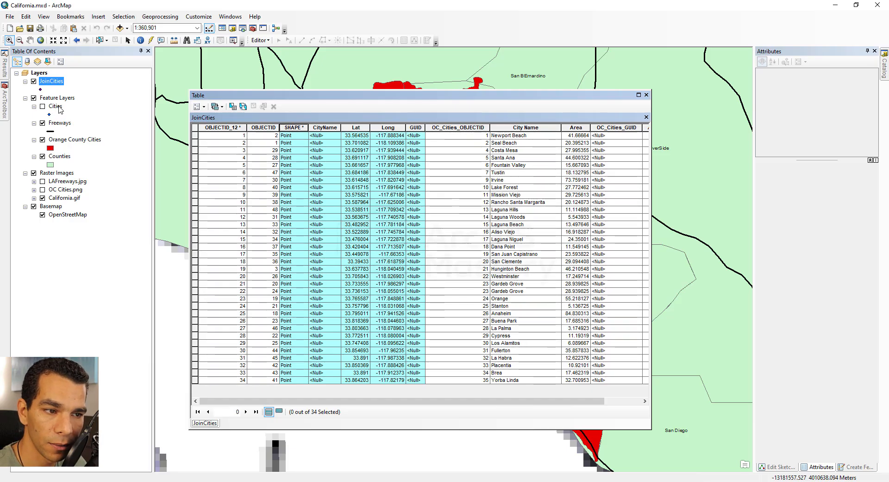
Examine the fields joined from Orange County Cities, widen the CityName column and highlight it for comparison
left_click(452, 130)
left_click_drag(452, 130, 673, 123)
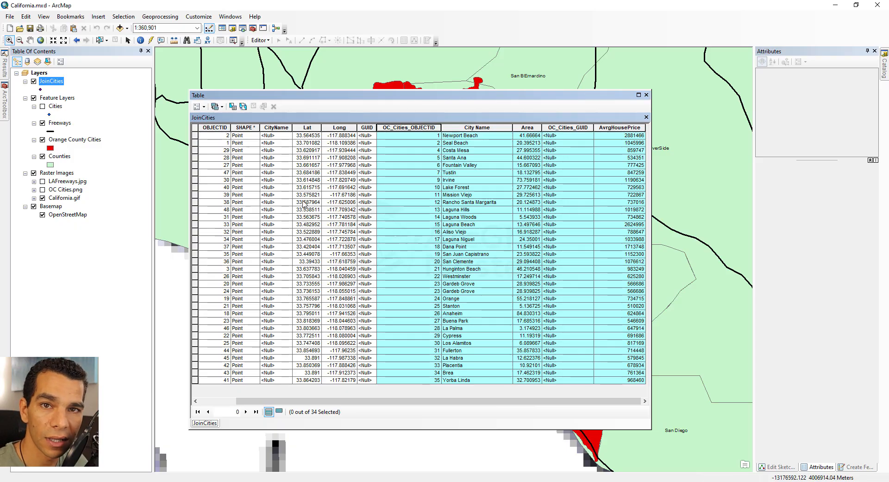
left_click_drag(293, 128, 304, 127)
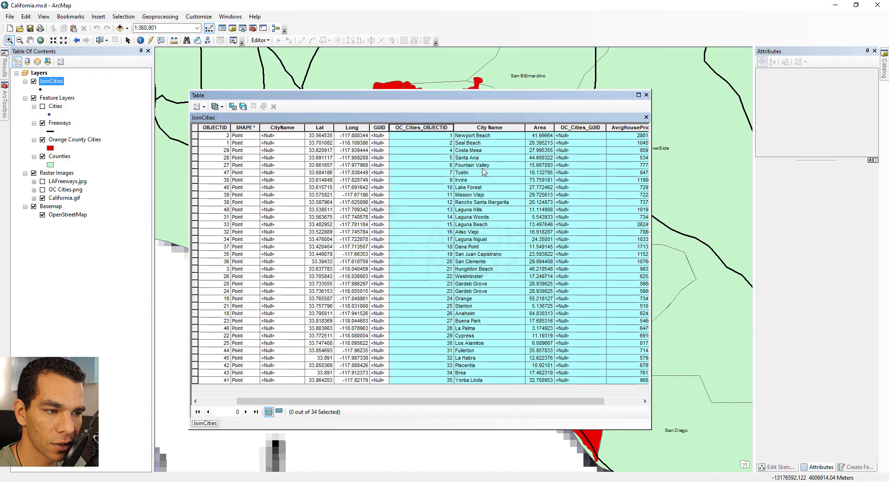
left_click(282, 128)
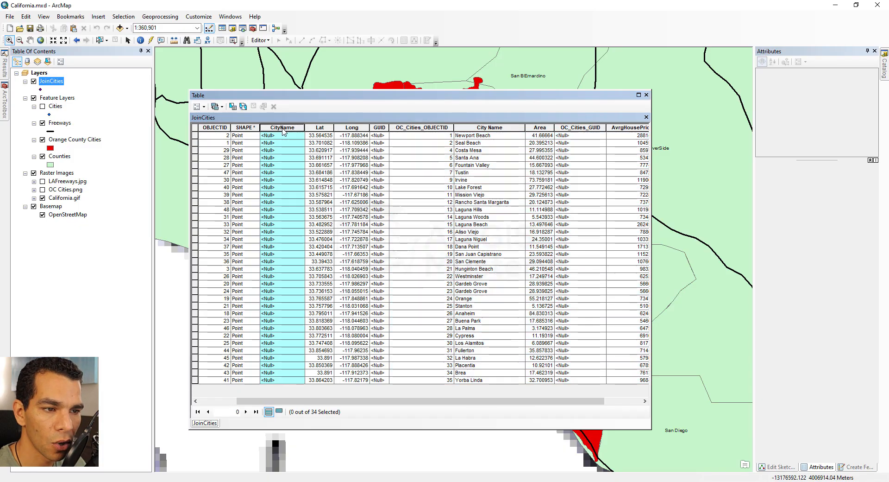
Calculate the CityName field of JoinCities from the CityName_1 field with the Field Calculator, and close the attribute table
right_click(283, 130)
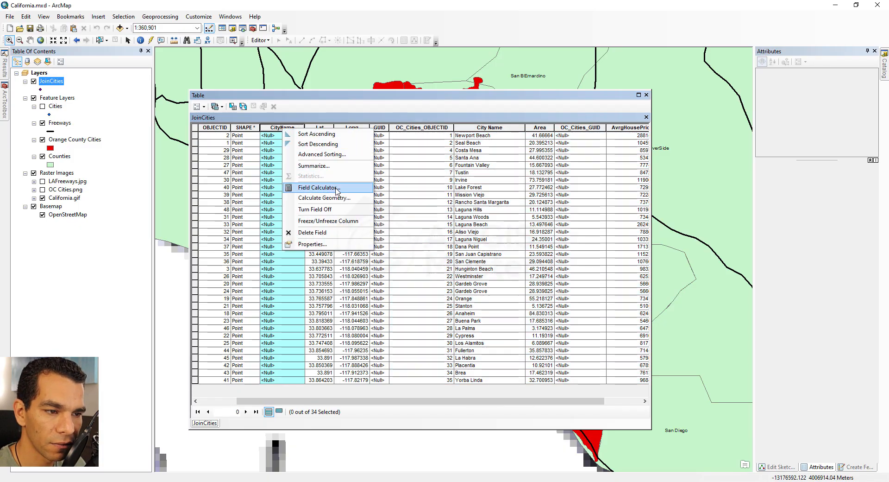
left_click(320, 187)
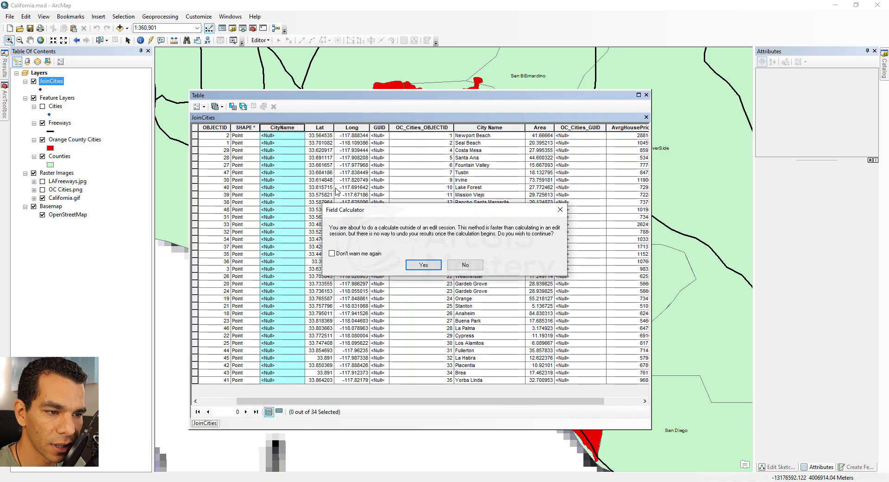
left_click(423, 265)
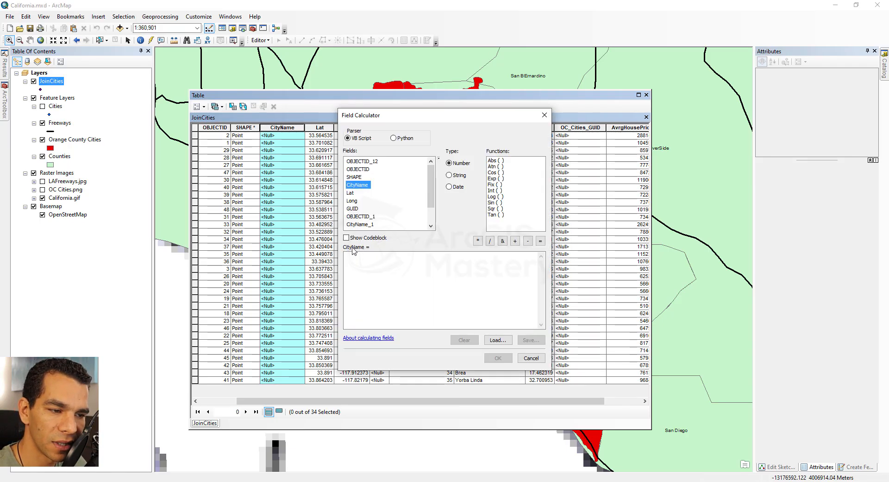
double_click(366, 225)
left_click_drag(416, 119, 300, 116)
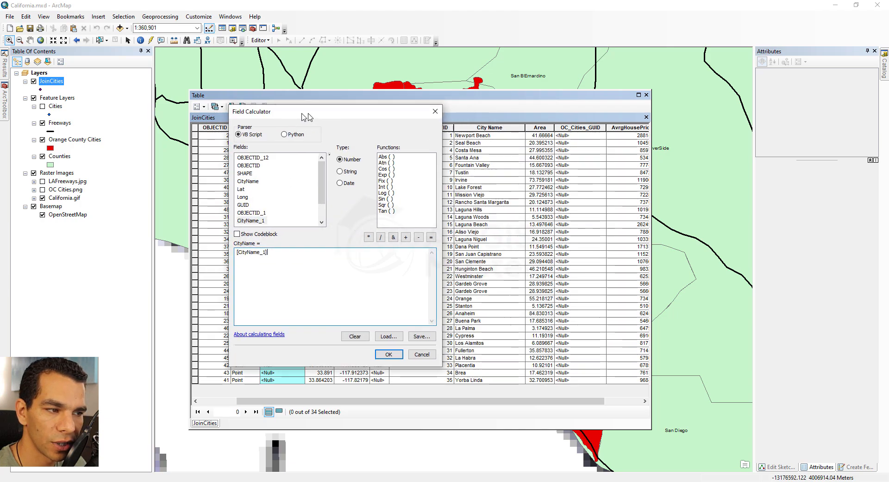
left_click(382, 355)
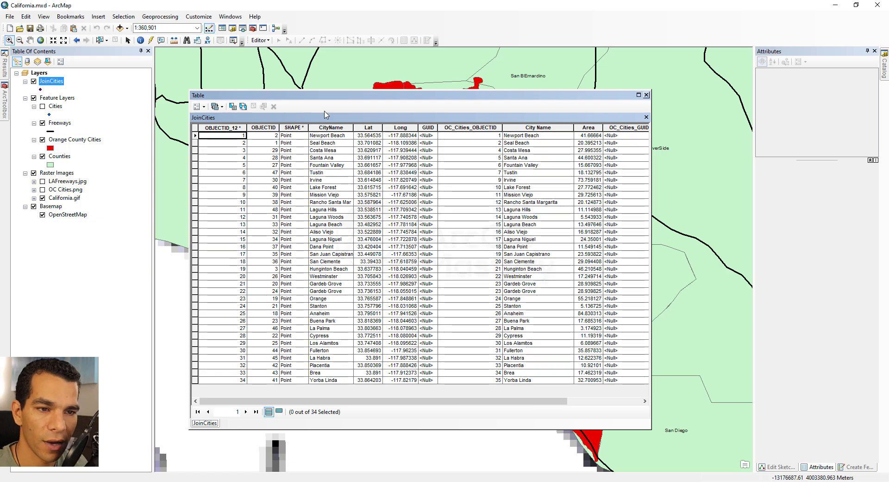
left_click(647, 95)
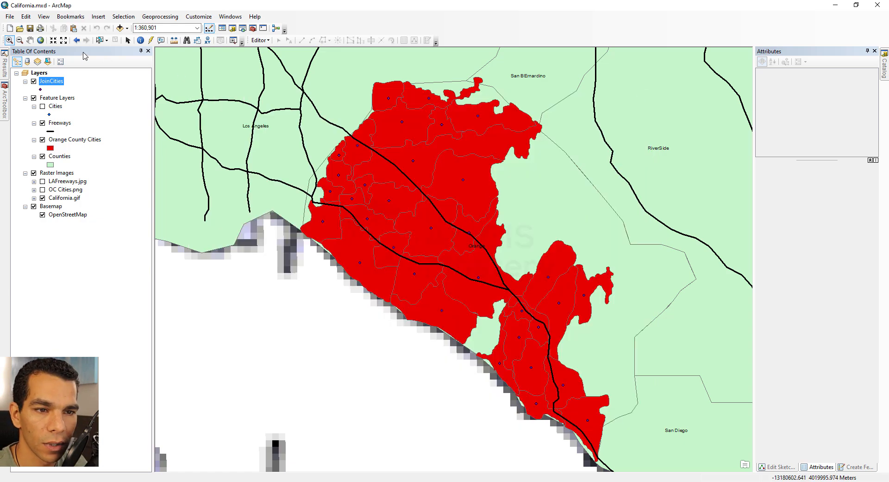
Set up a relate on JoinCities based on its CityName field, matching the City Name field of Orange County Cities
right_click(47, 84)
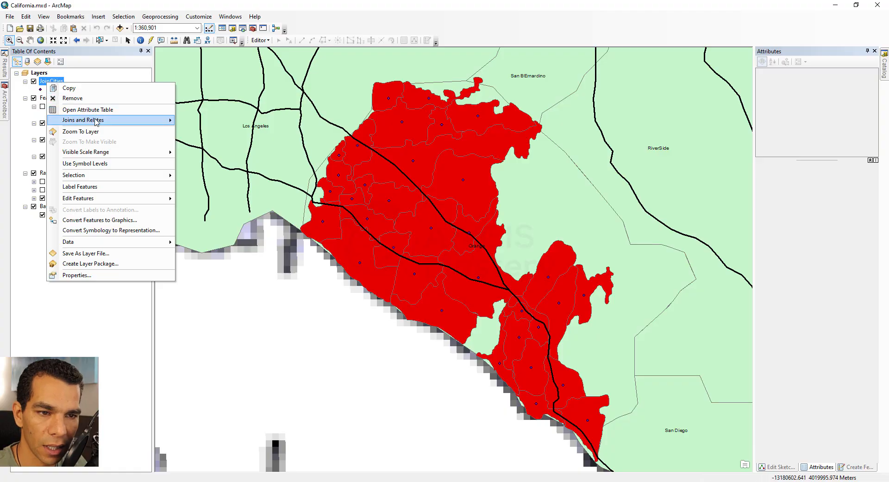
mouse_move(106, 121)
left_click(201, 142)
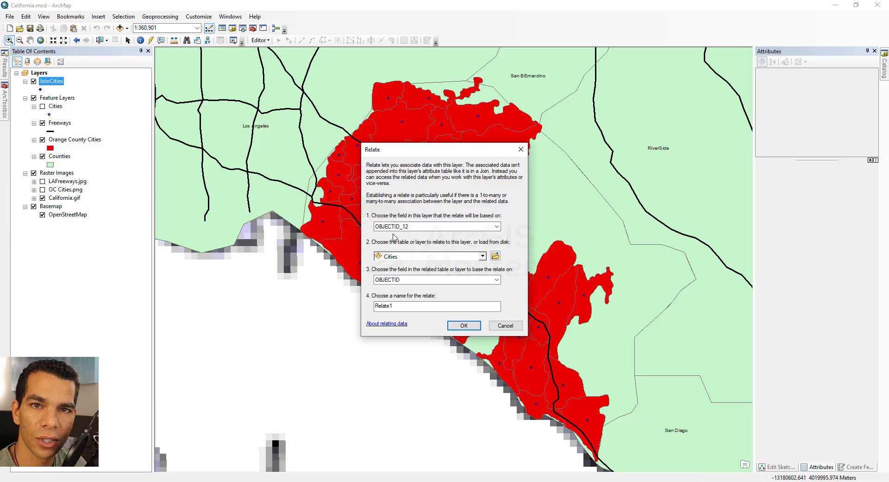
left_click(421, 228)
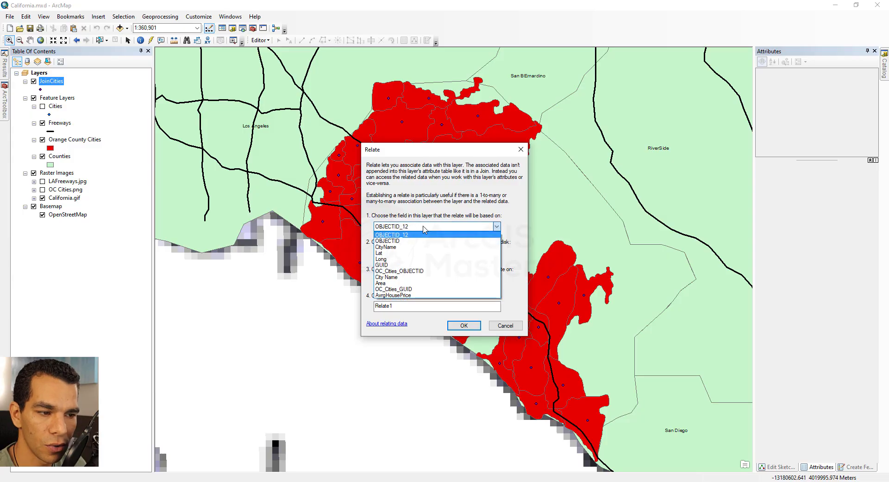
left_click(410, 249)
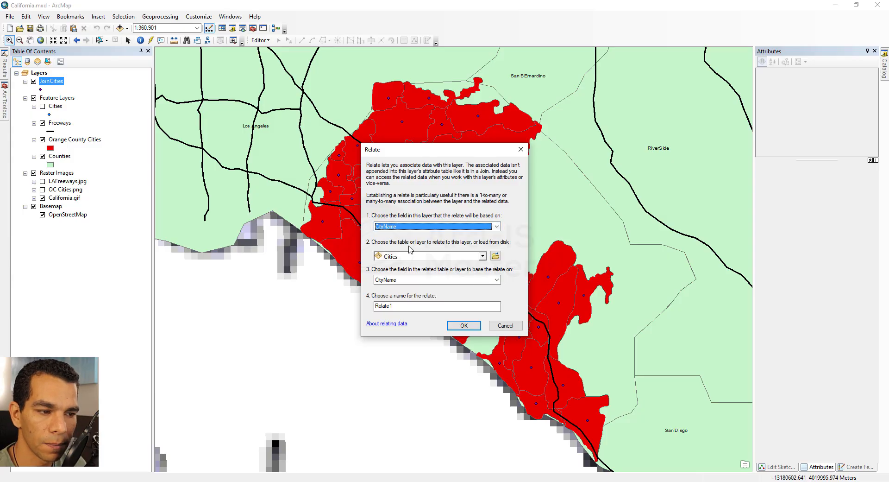
left_click(473, 257)
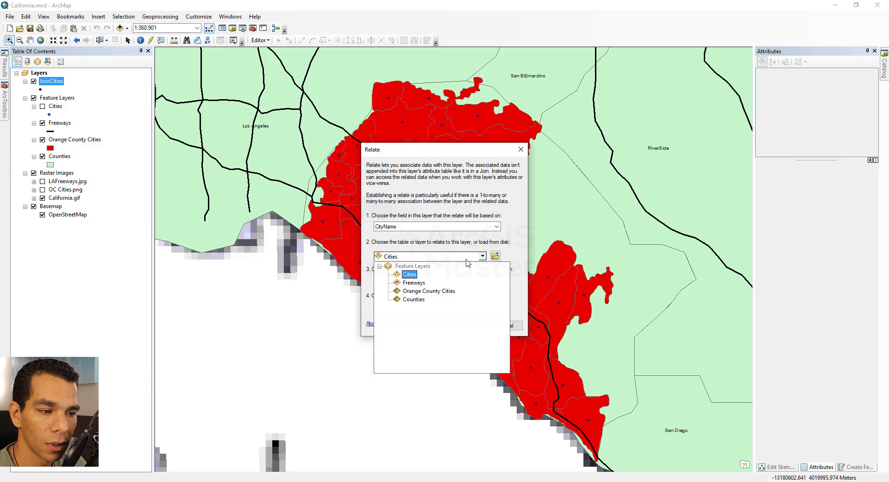
left_click(429, 291)
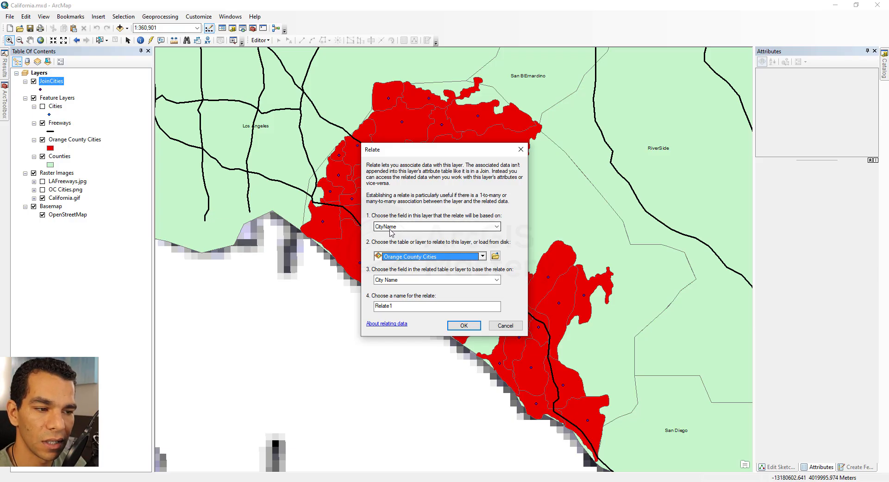
left_click(422, 281)
left_click(407, 288)
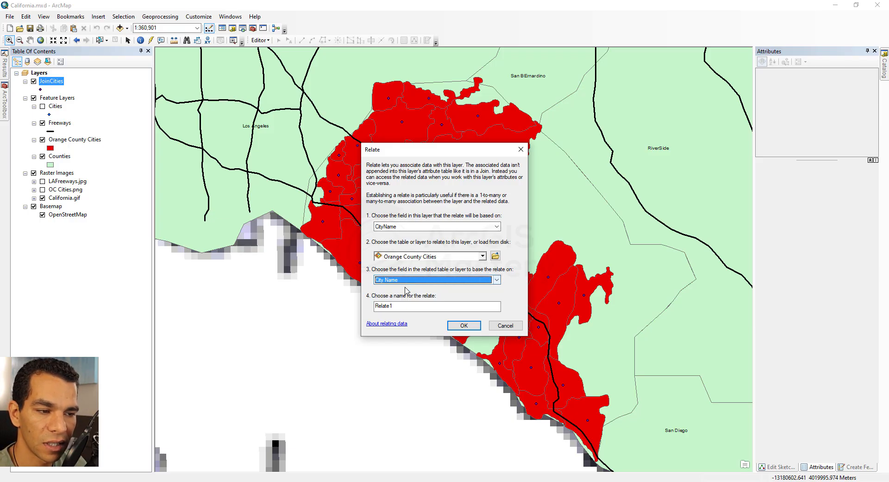
Name the relate CitiesRelate and create it
double_click(393, 306)
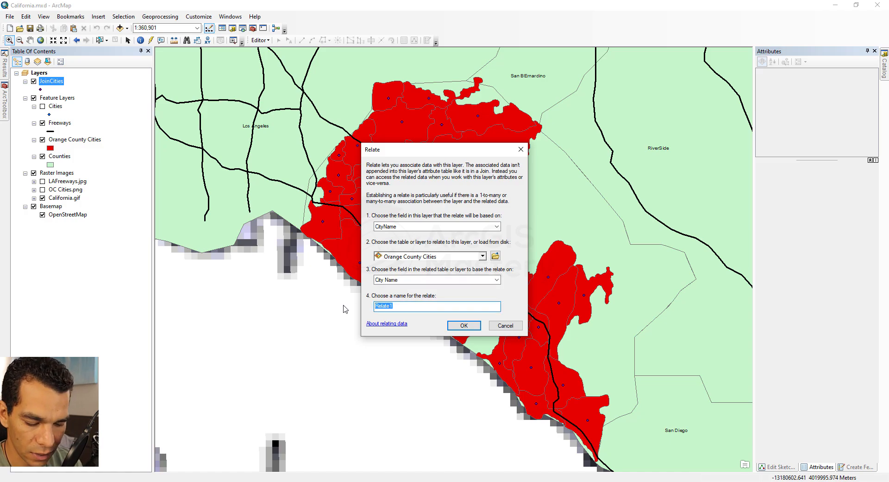
type("Cities")
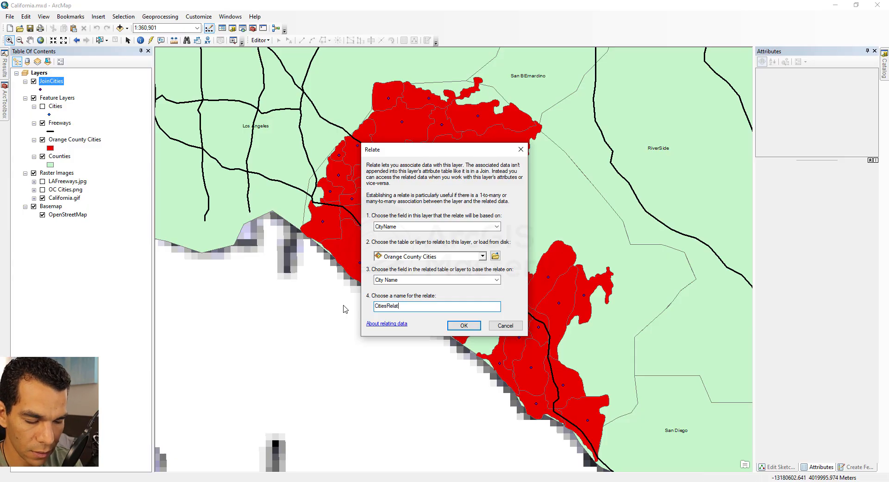
left_click(464, 325)
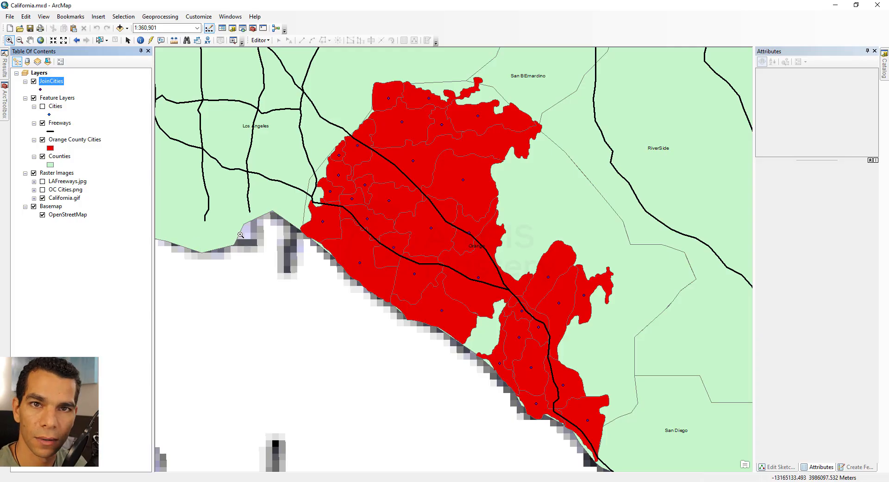
Select the Santa Ana, Fountain Valley, Tustin and Irvine records in the JoinCities table and show their related Orange County Cities records through CitiesRelate
right_click(53, 82)
left_click(103, 108)
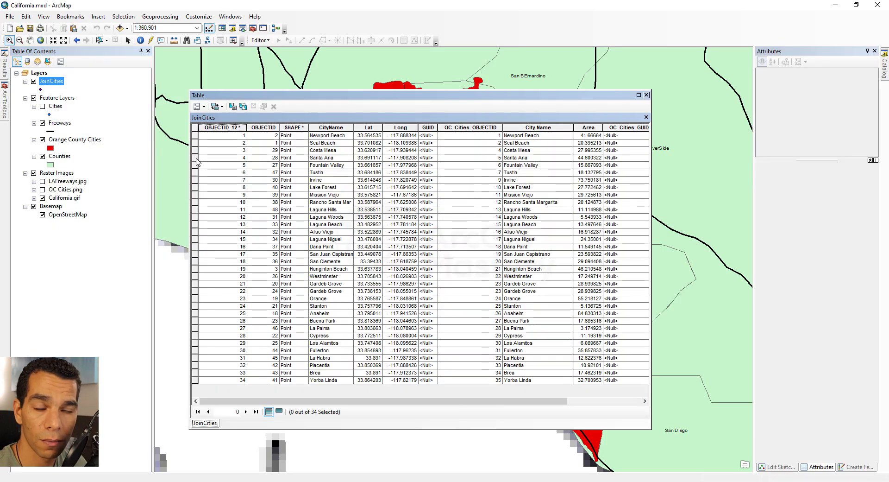
left_click_drag(196, 158, 196, 181)
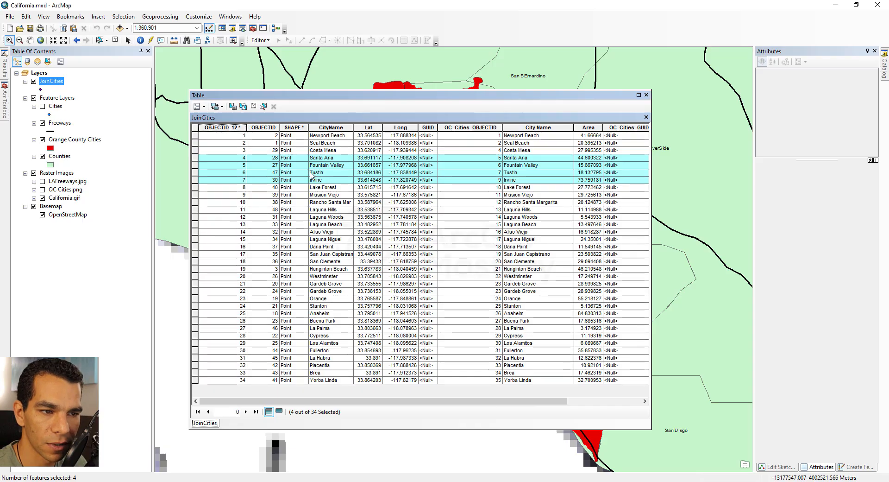
left_click(222, 107)
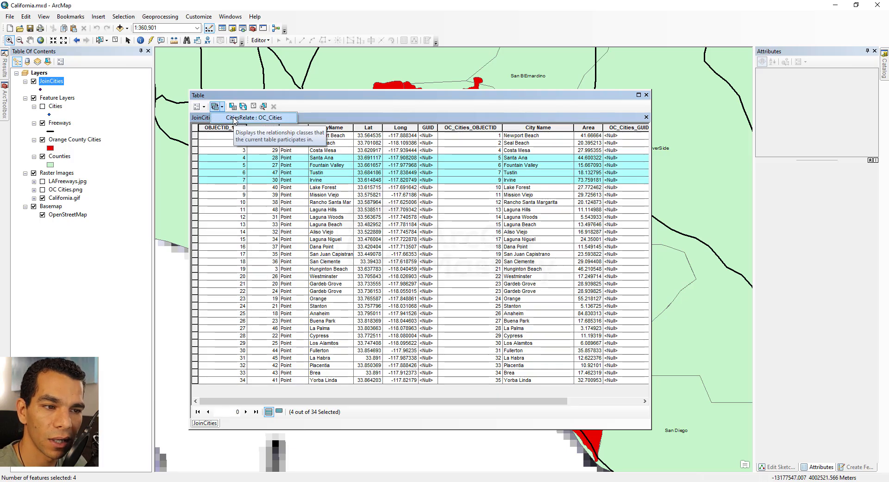
left_click(234, 118)
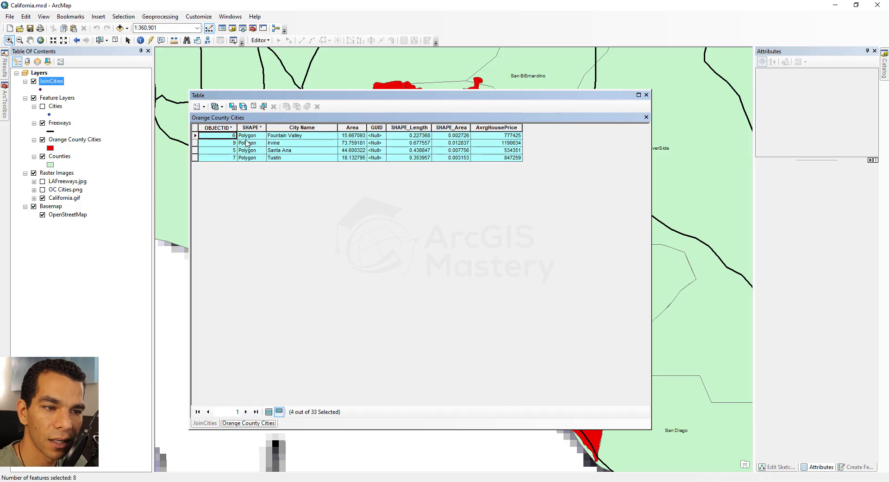
Compare the selected JoinCities records with the related Orange County Cities records, and close the tables
left_click(208, 423)
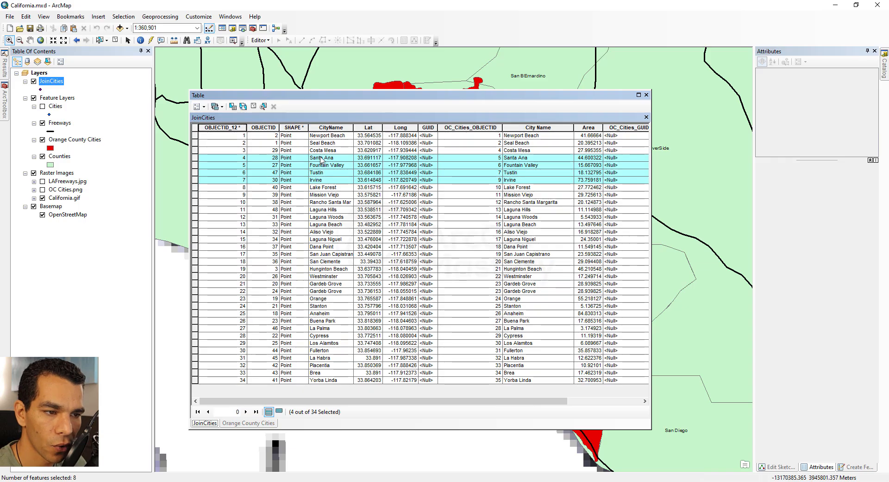
left_click(252, 424)
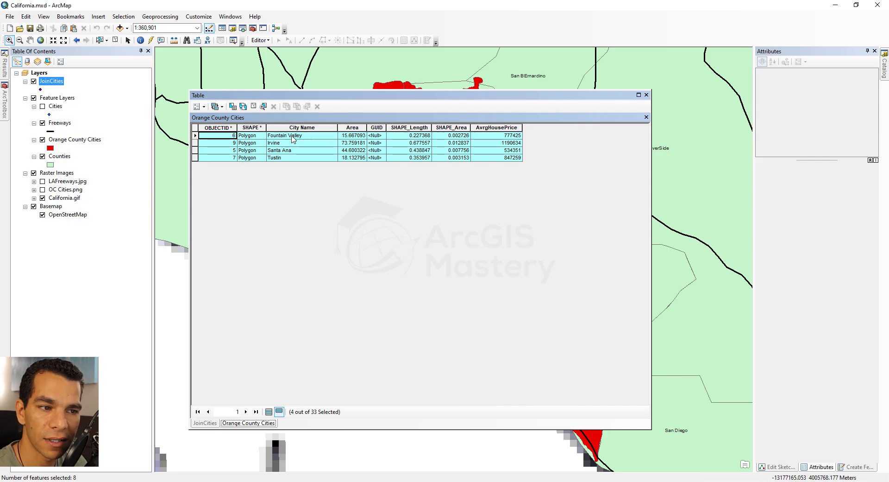
left_click(205, 423)
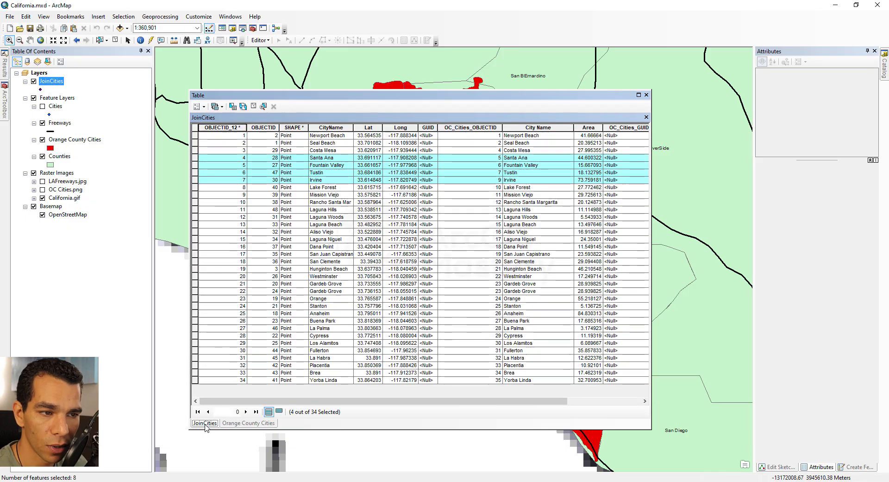
left_click(646, 94)
Remove the CitiesRelate relate from the JoinCities layer
right_click(51, 85)
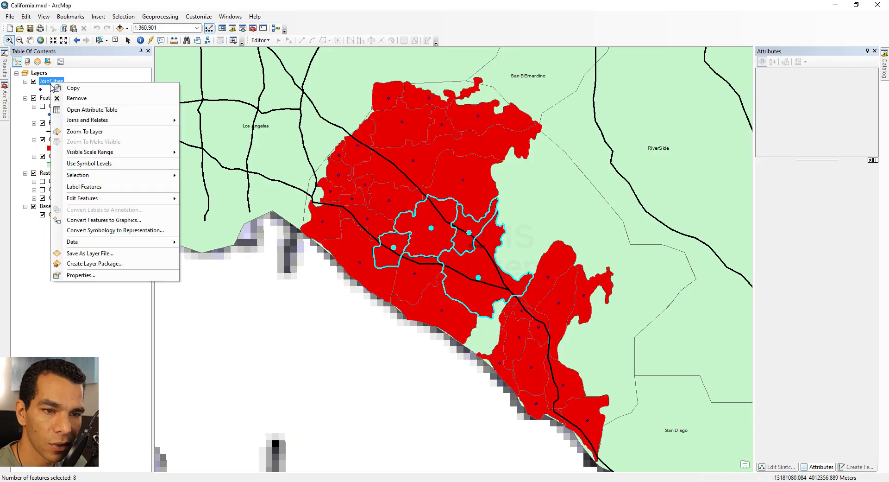
mouse_move(113, 121)
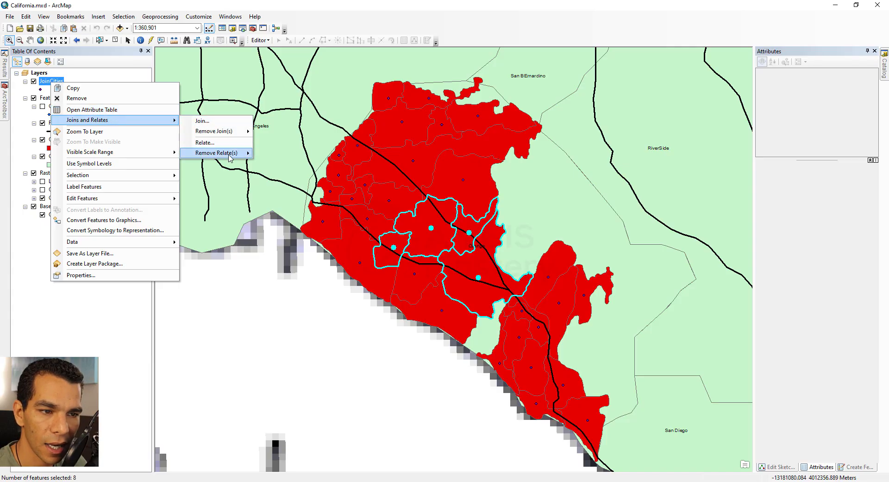
mouse_move(238, 159)
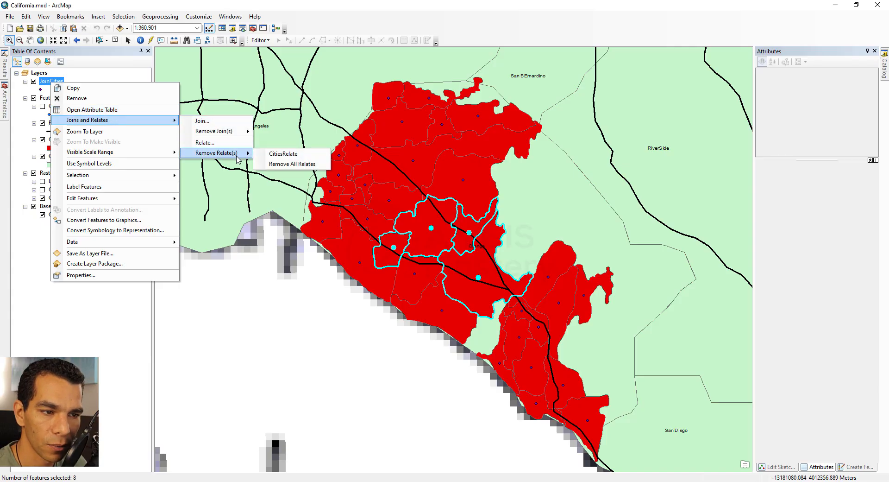
left_click(291, 154)
Check the JoinCities layer for joins that can be removed
right_click(48, 80)
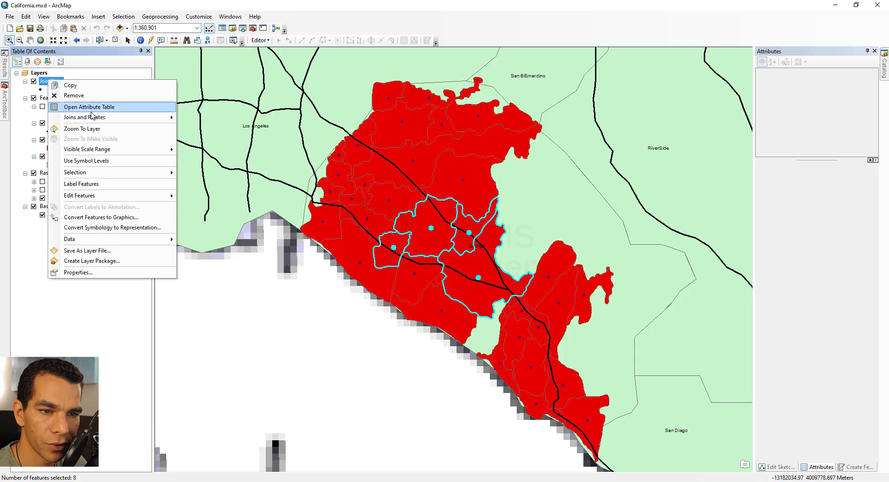
mouse_move(103, 119)
mouse_move(222, 133)
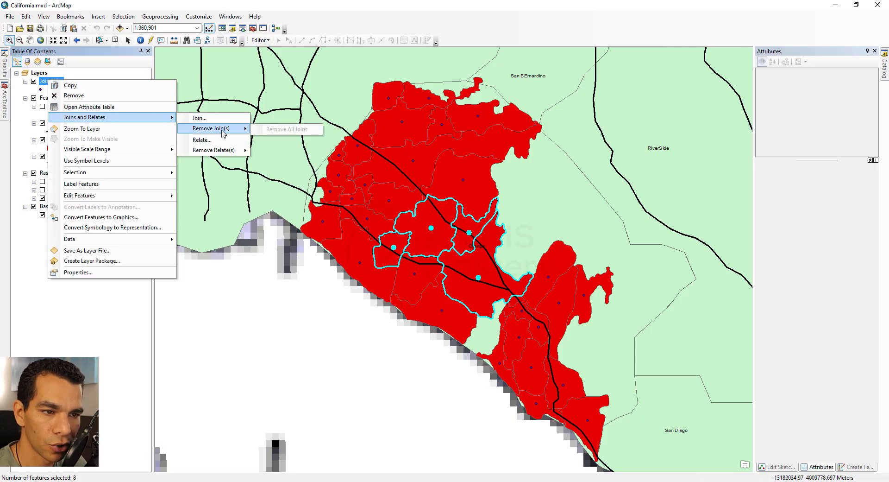
key("Escape")
key("Escape")
key("Escape")
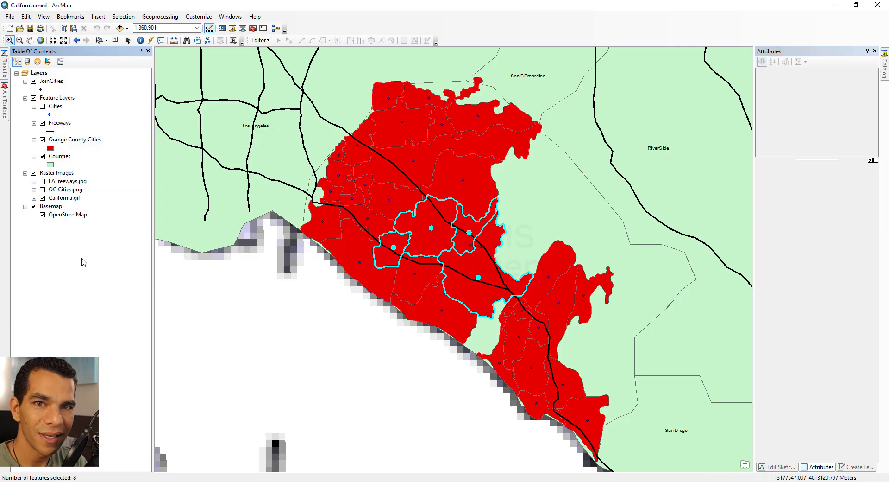